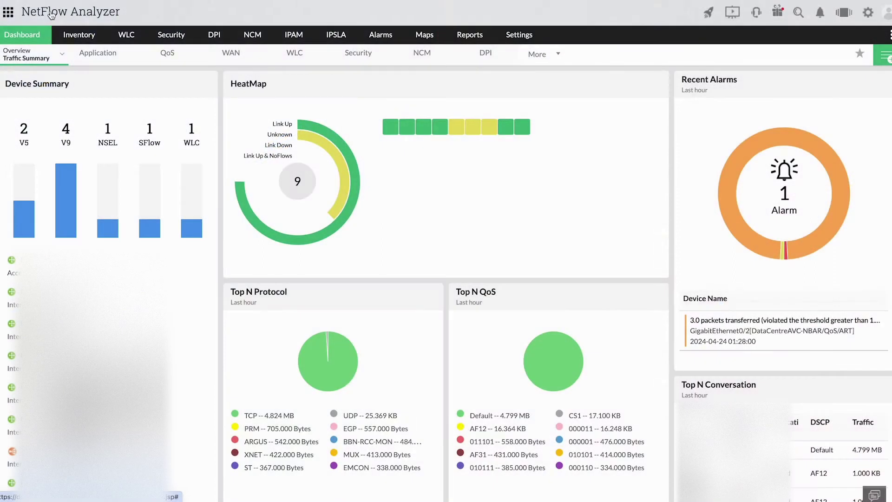
scroll(216, 73, down, 3)
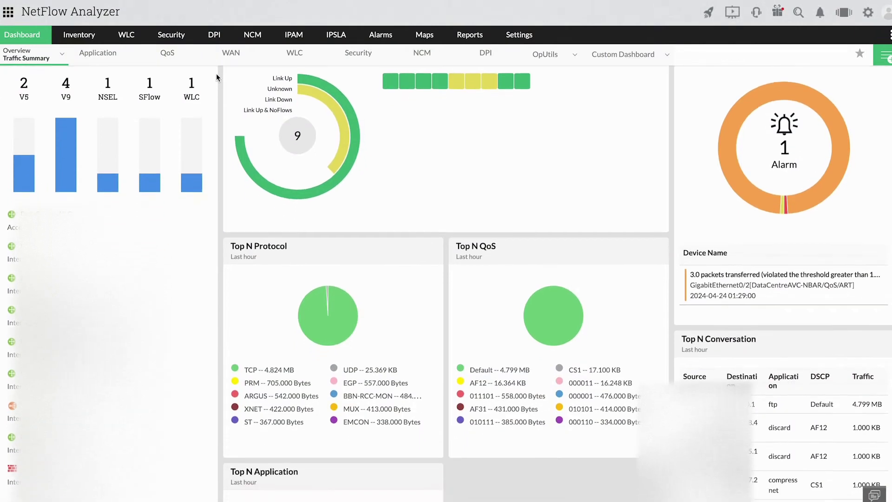
scroll(216, 74, down, 5)
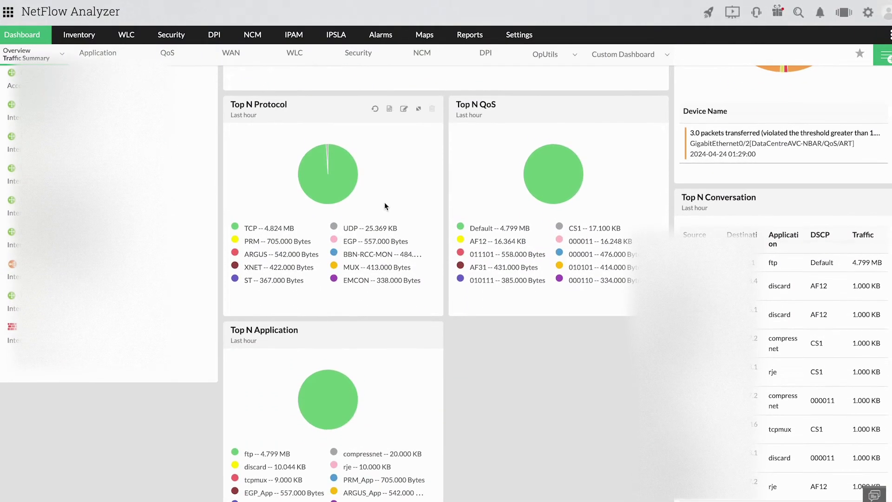
scroll(384, 203, down, 3)
mouse_move(333, 353)
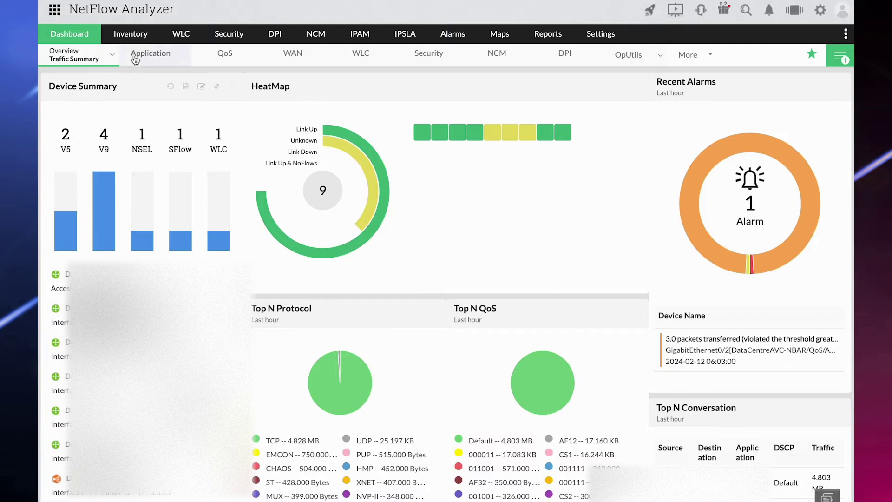
Step: From the Inventory interface list, view GigabitEthernet0/2's traffic by protocol and its conversations
click(130, 33)
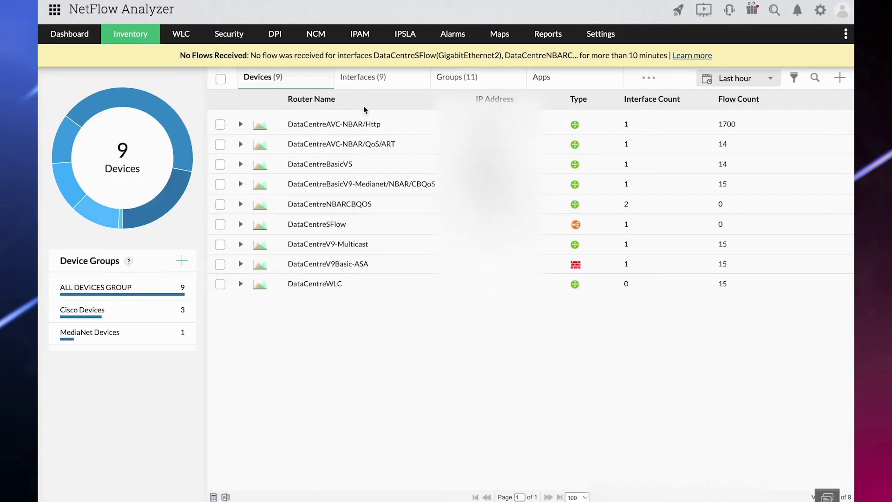
click(363, 80)
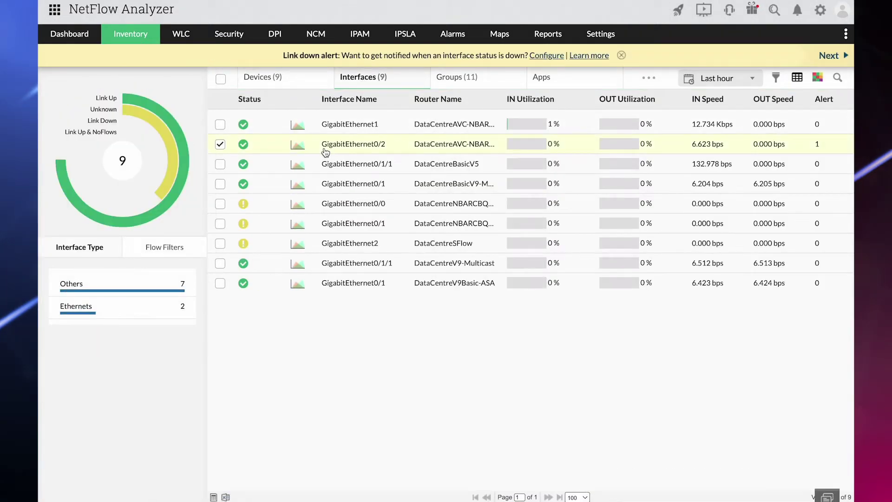
click(325, 145)
click(123, 136)
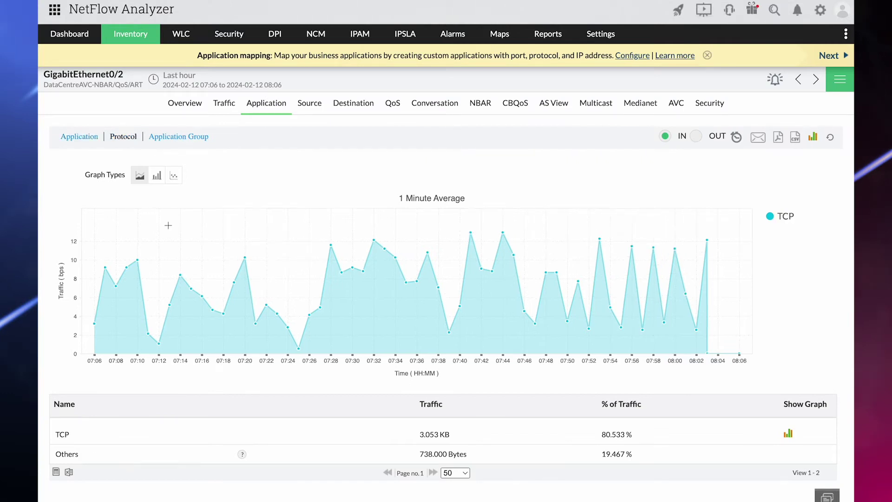
click(428, 107)
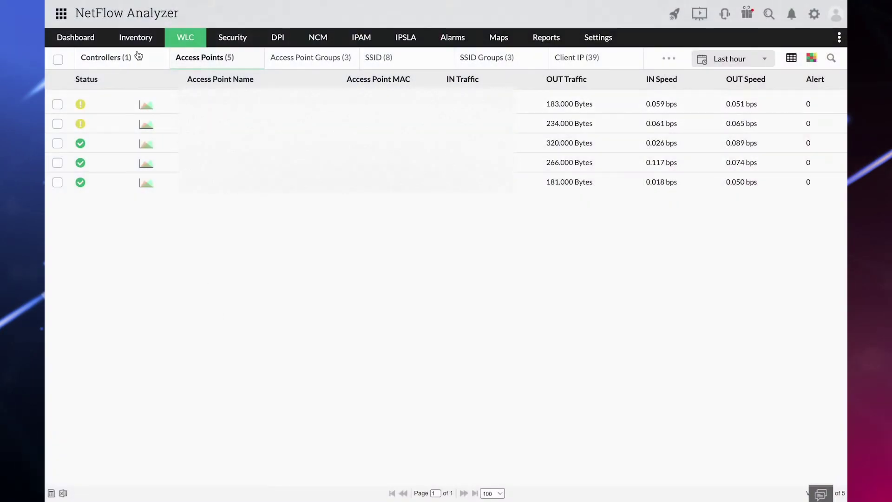
Step: Chart GigabitEthernet1's traffic graph by volume, then by packets
click(136, 38)
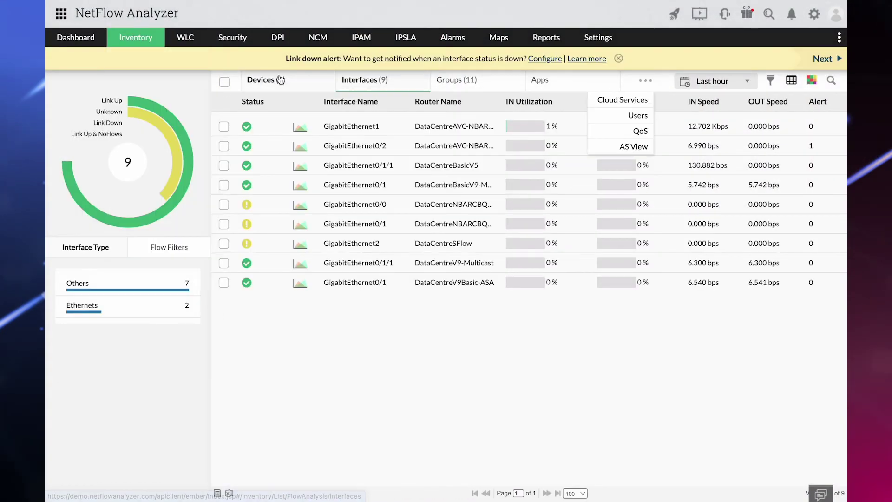
click(330, 135)
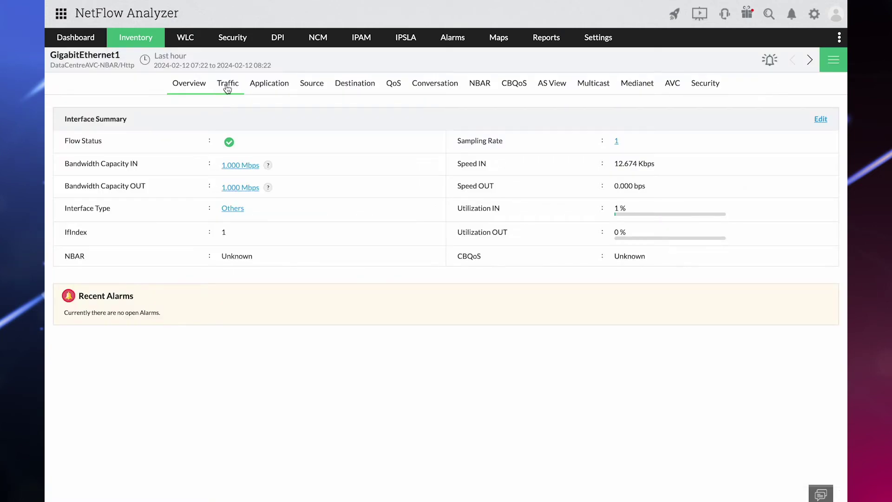
click(227, 84)
click(78, 139)
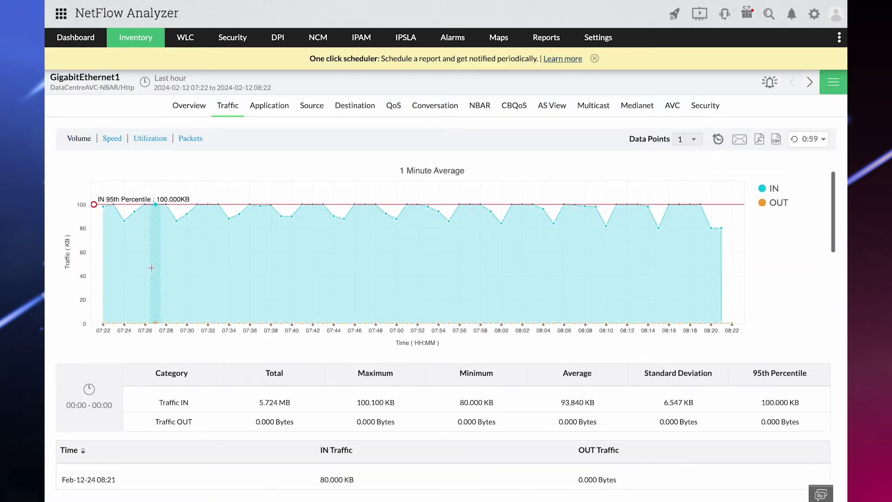
click(147, 139)
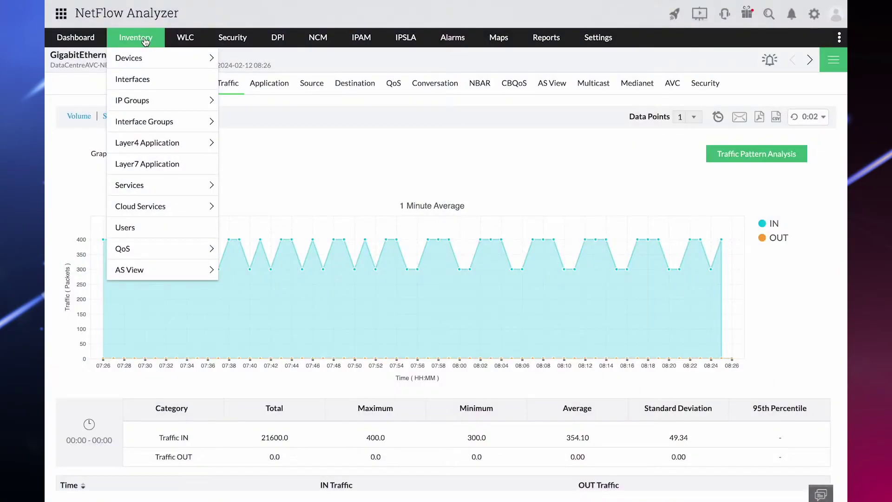
Step: Show the ftp Layer4 application's traffic broken down per interface
click(150, 140)
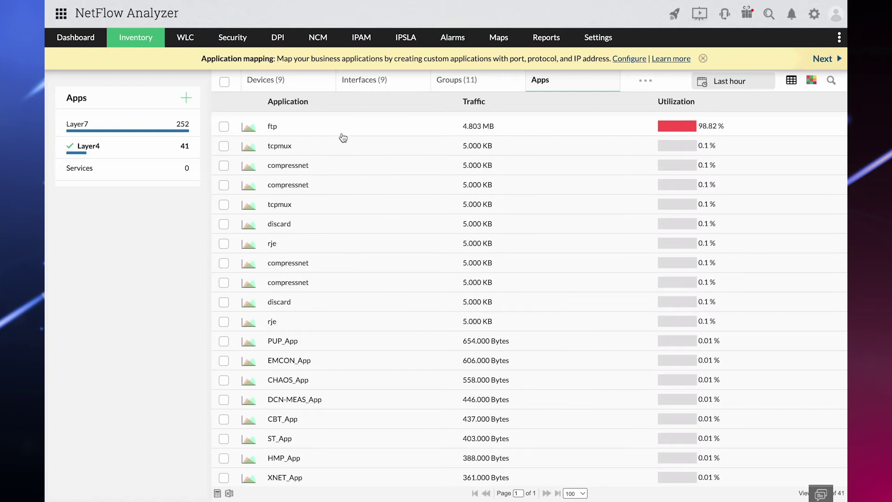
click(341, 135)
click(449, 88)
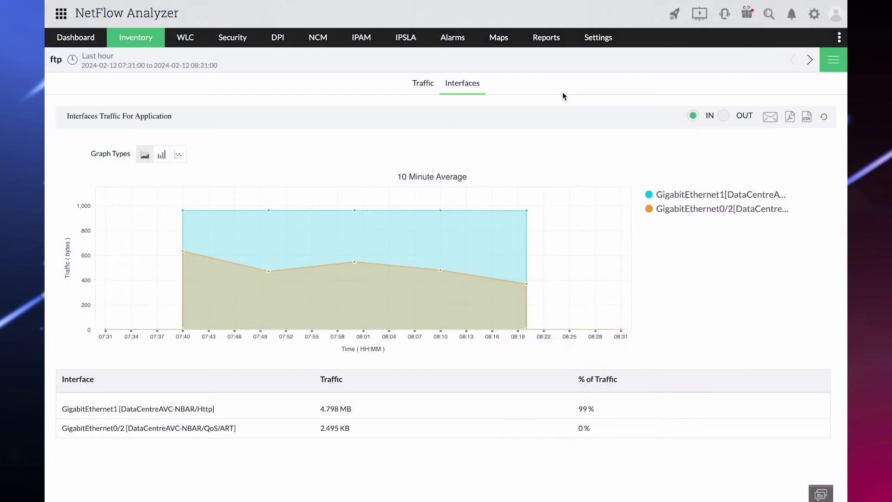
Step: Generate a NetFlow Forensics report with Interface as the report source
mouse_move(546, 40)
mouse_move(542, 60)
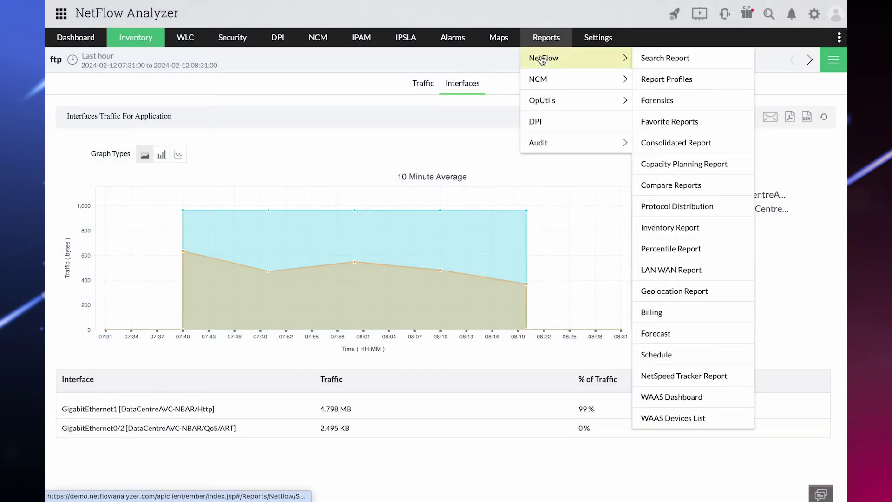
click(645, 103)
click(281, 137)
click(280, 167)
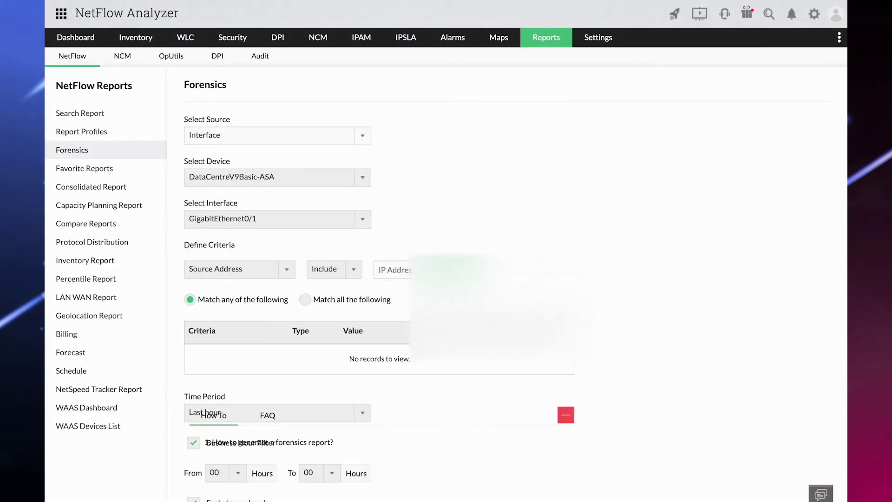
scroll(450, 404, down, 3)
click(535, 478)
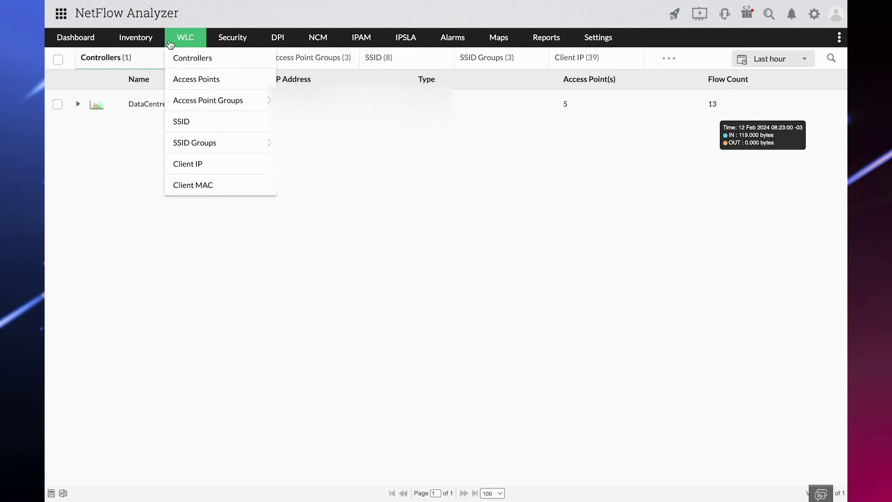
Step: View DataCentreWLC's traffic by clients, SSIDs and access points
click(124, 109)
click(380, 88)
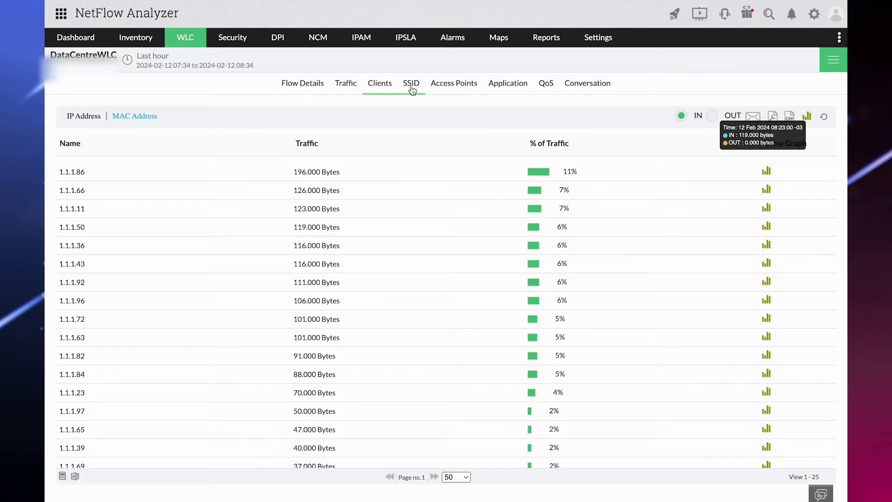
click(411, 88)
click(454, 87)
Step: Open the WLC dashboard charts and scroll through them
mouse_move(52, 35)
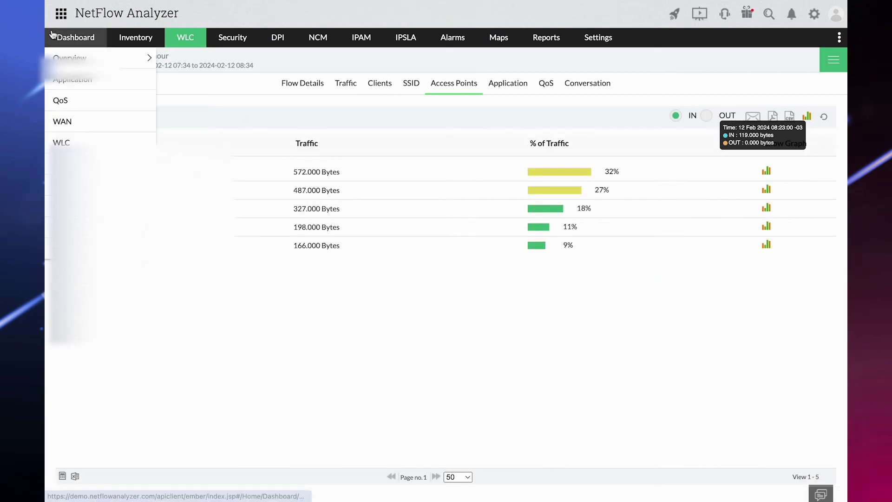
click(70, 143)
scroll(288, 106, down, 5)
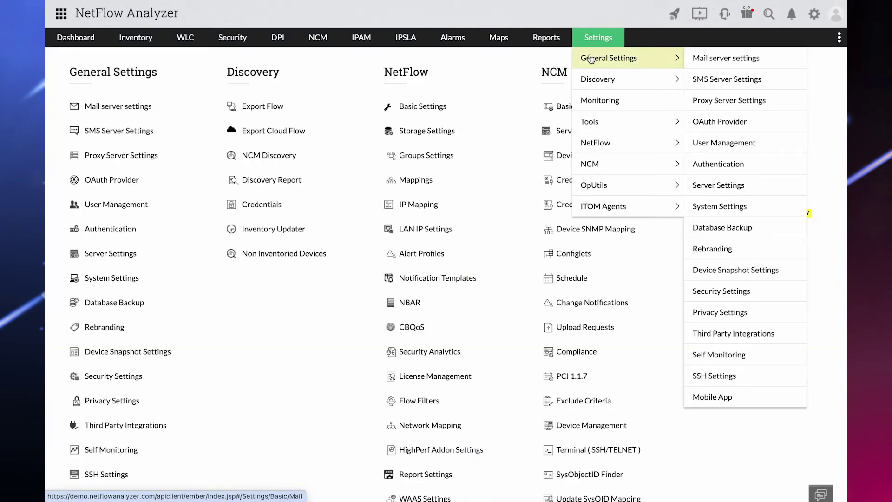
Step: Open NetFlow Groups Settings and view the device, interface and IP groups
mouse_move(651, 142)
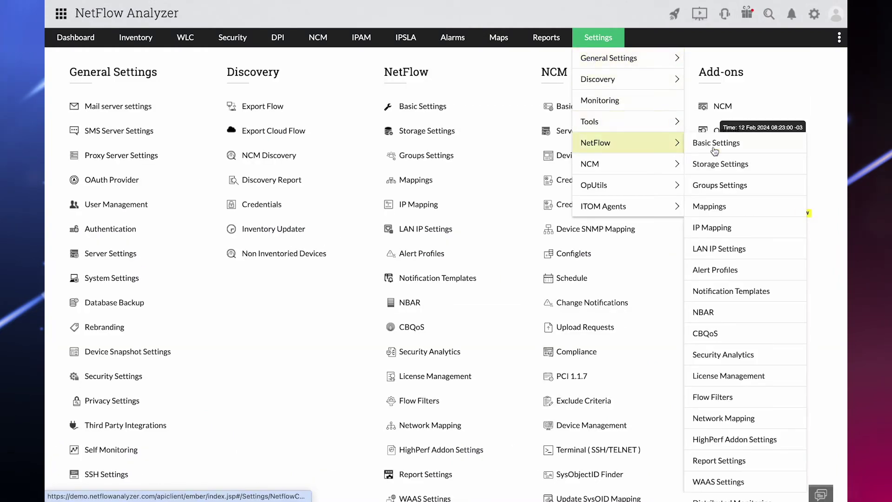
click(734, 186)
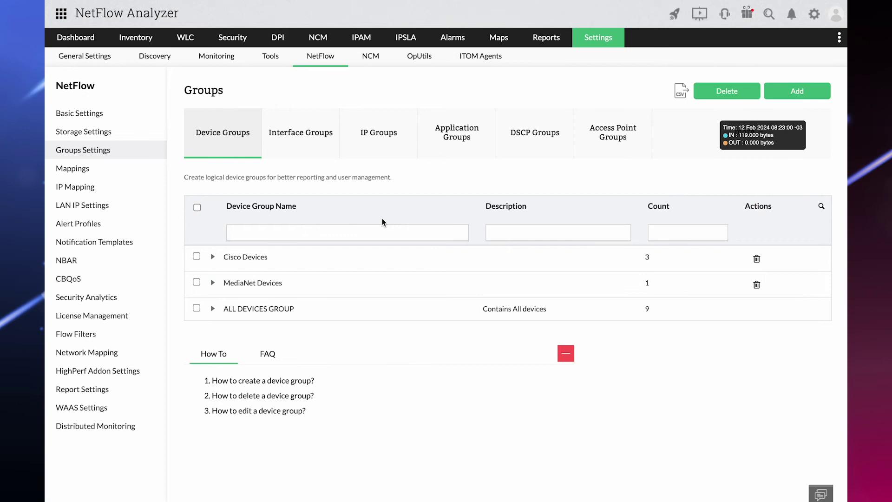
click(304, 135)
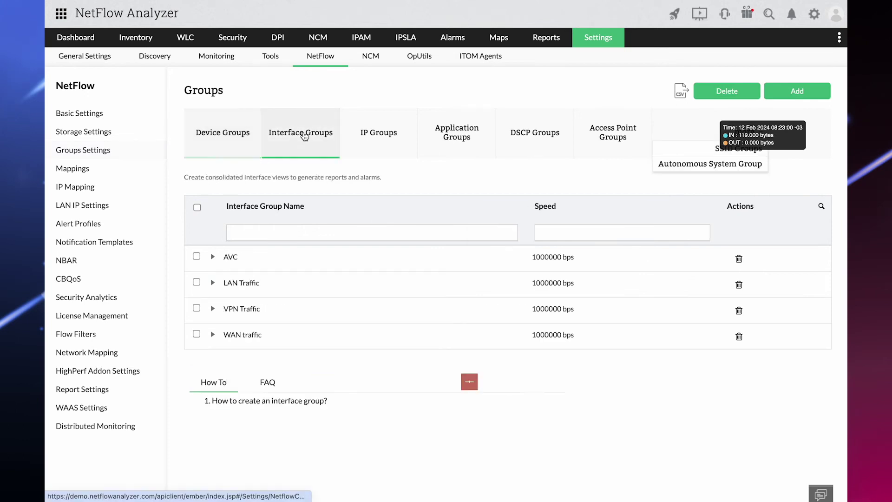
click(374, 139)
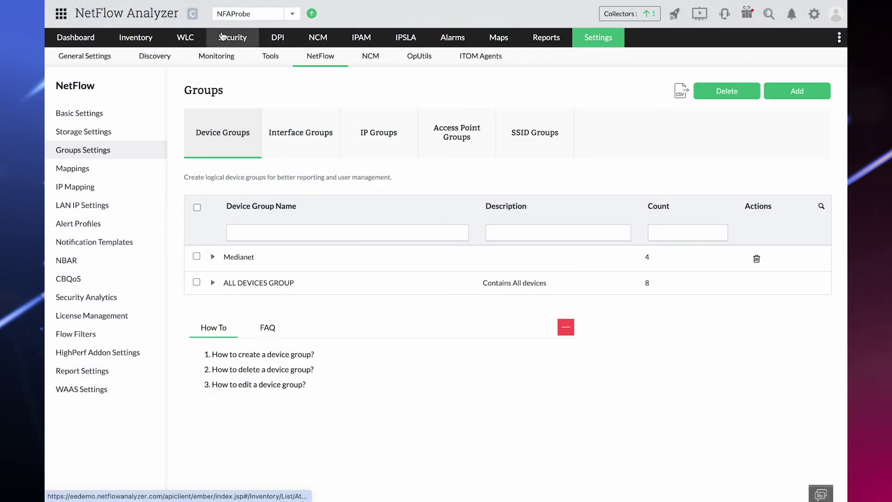
Step: Review the Security Analytics Manage Algorithm list, then its Threshold section
click(222, 37)
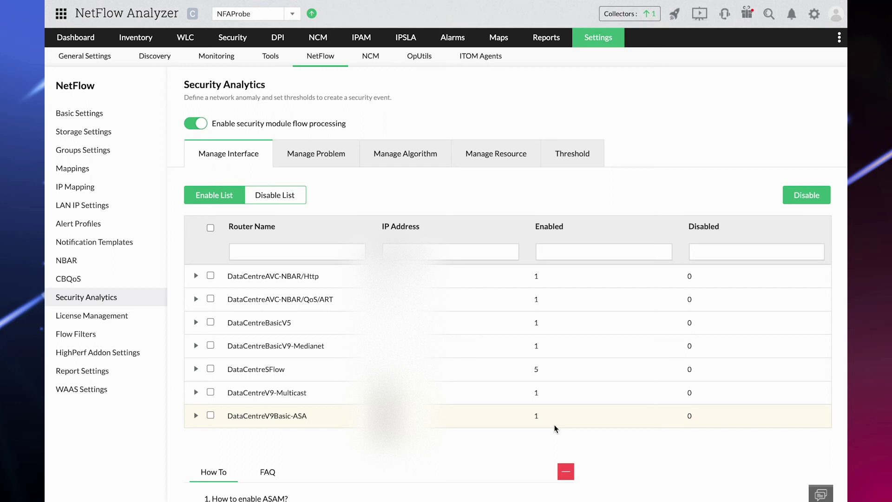
click(402, 168)
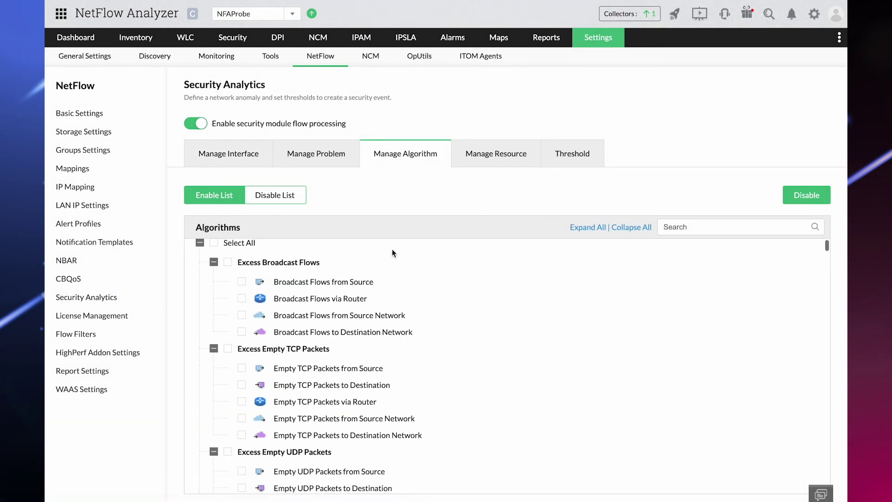
scroll(391, 249, down, 3)
click(572, 159)
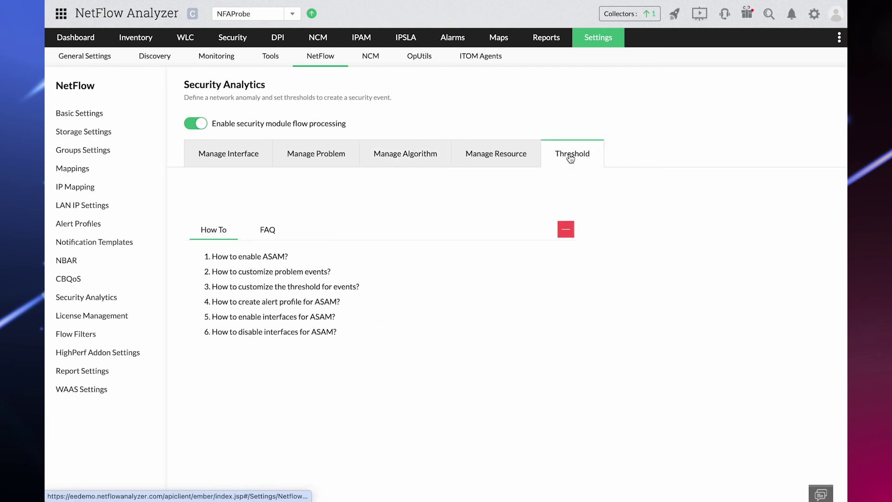